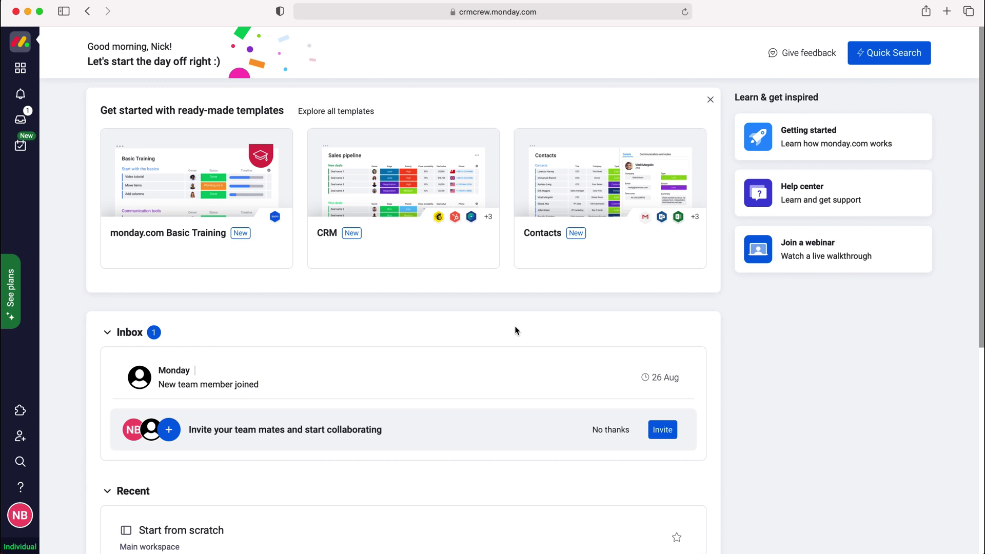
Open the Start from scratch board.
click(22, 73)
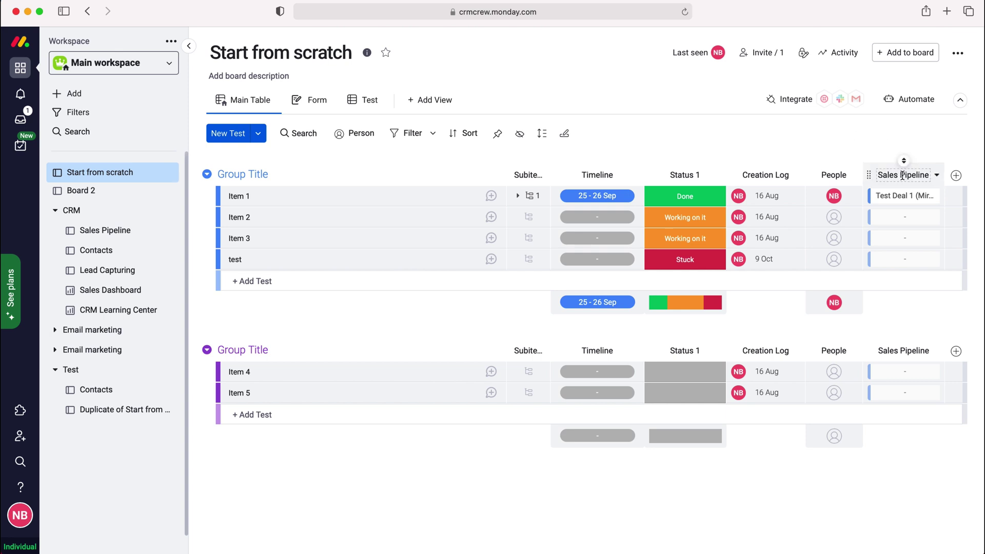
Find 'mirror' in the Column Center and add a Mirror column to the board.
click(957, 176)
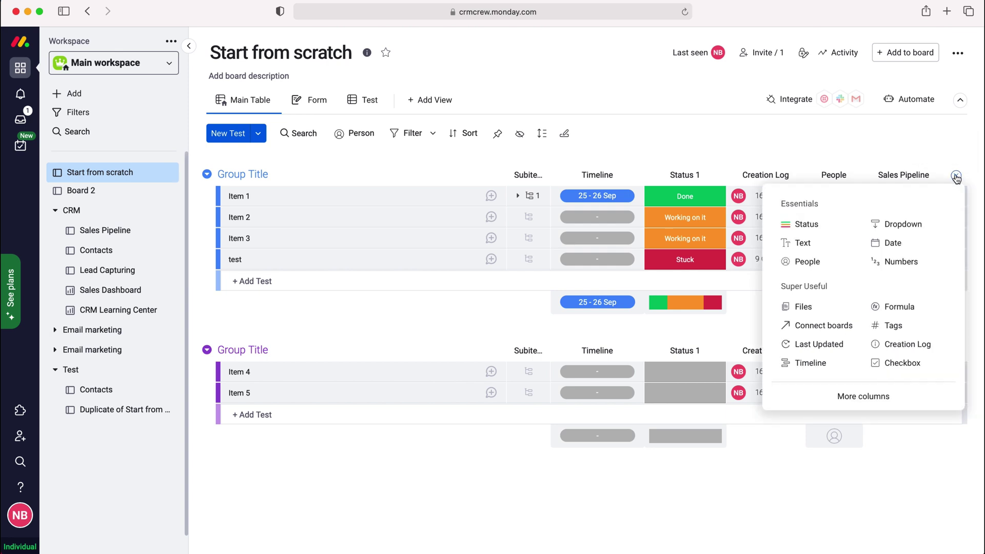
click(888, 397)
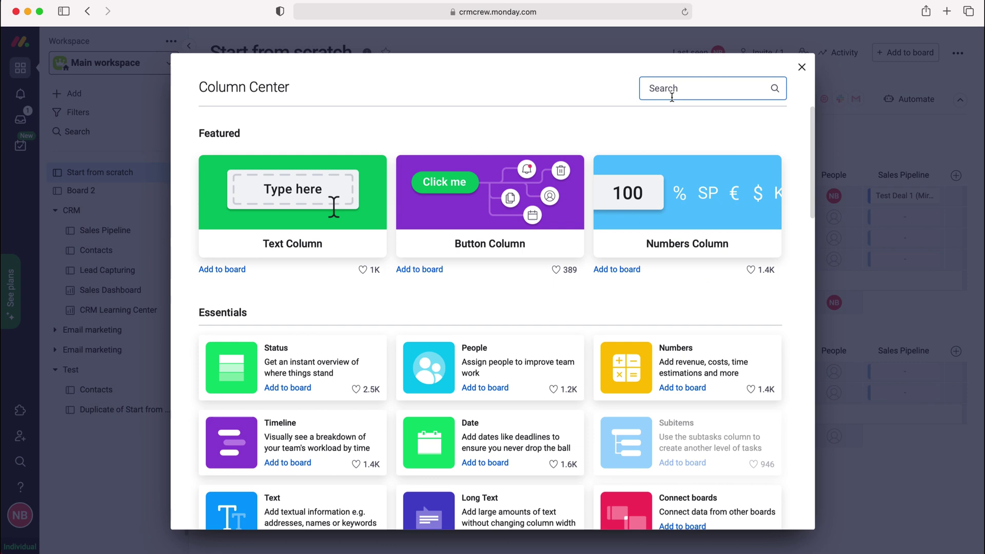
scroll(564, 234, down, 4)
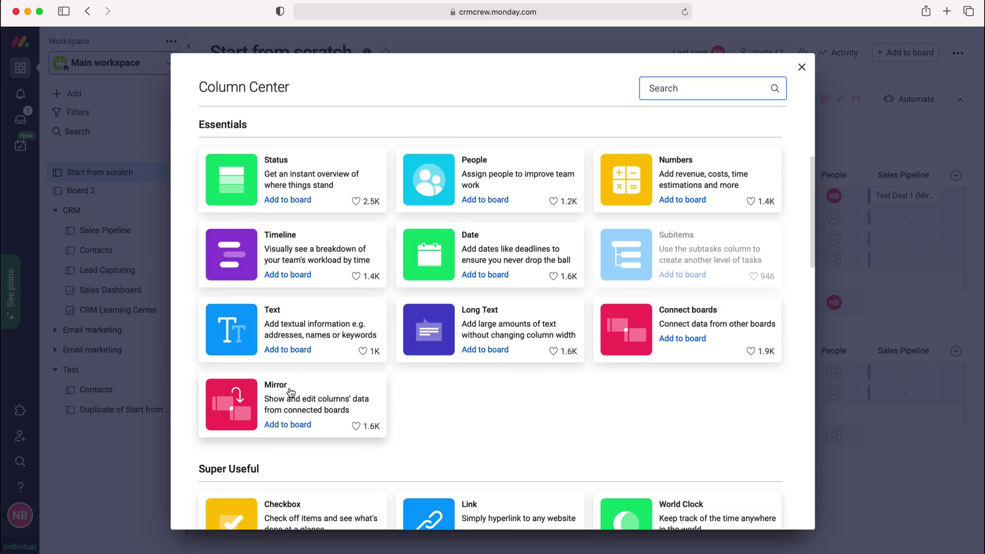
scroll(631, 106, up, 4)
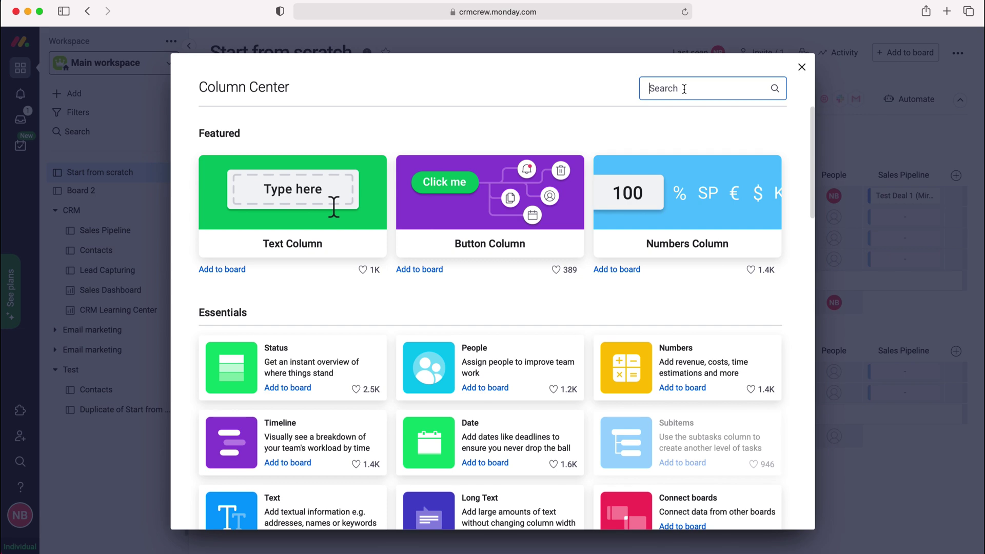
text(mirror)
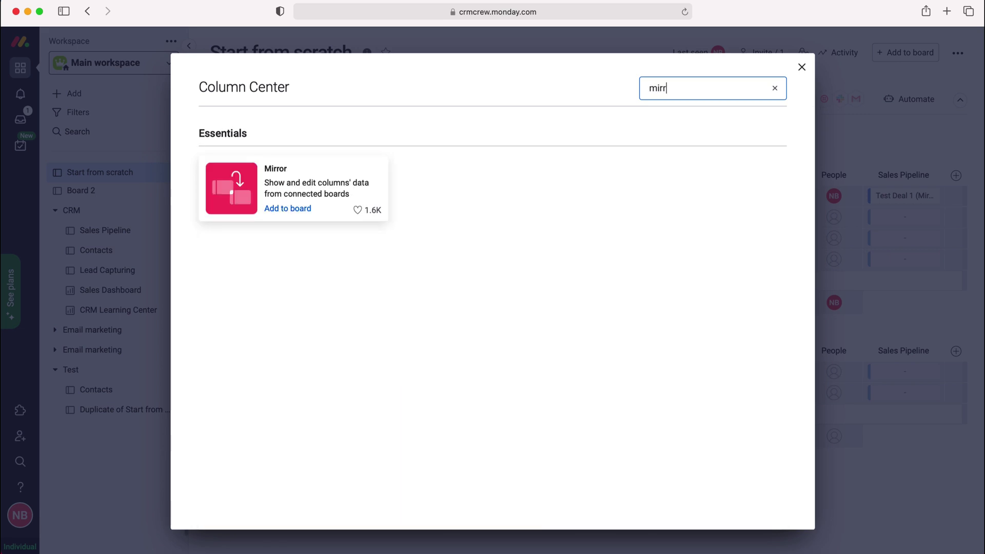
click(484, 242)
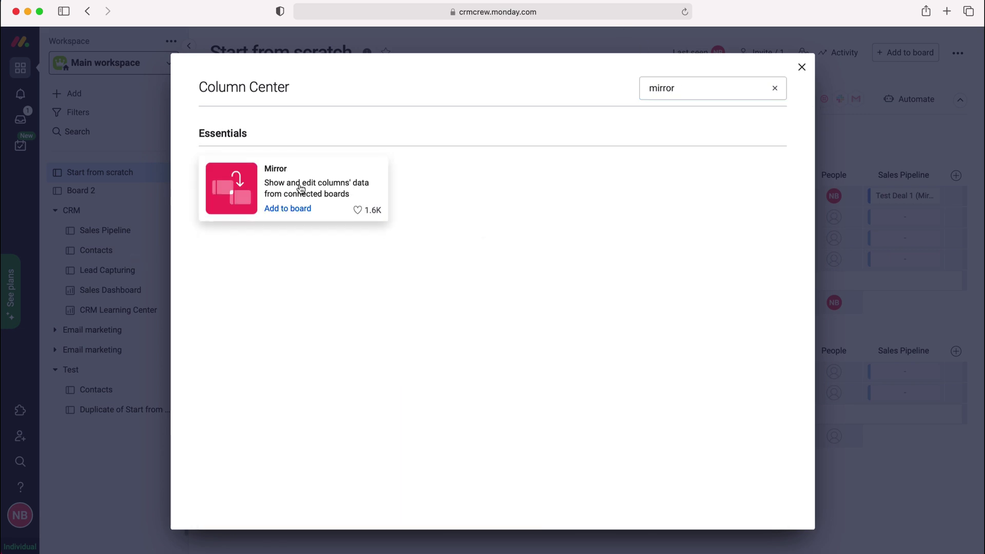
click(285, 209)
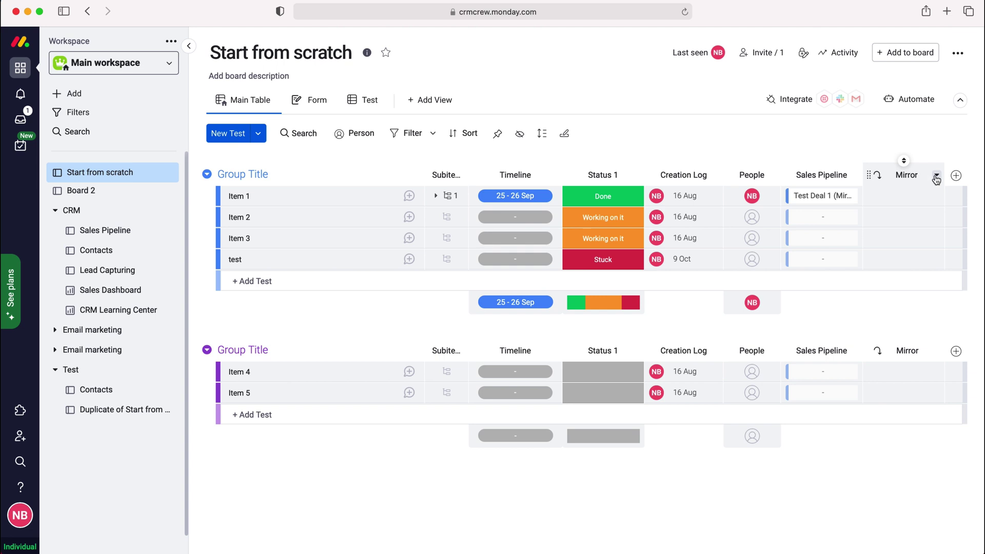
Open the Mirror column's settings and start linking it to another board.
click(936, 177)
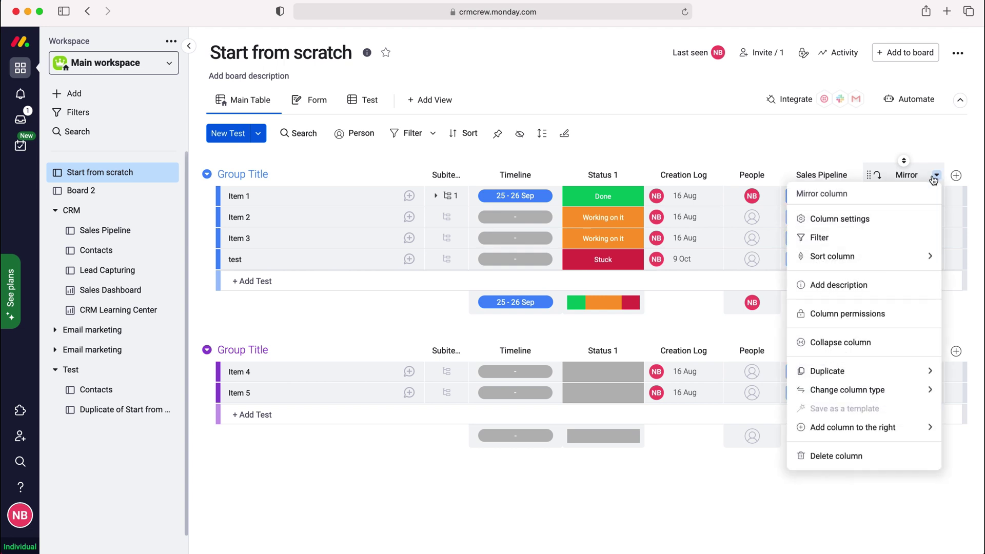
click(852, 225)
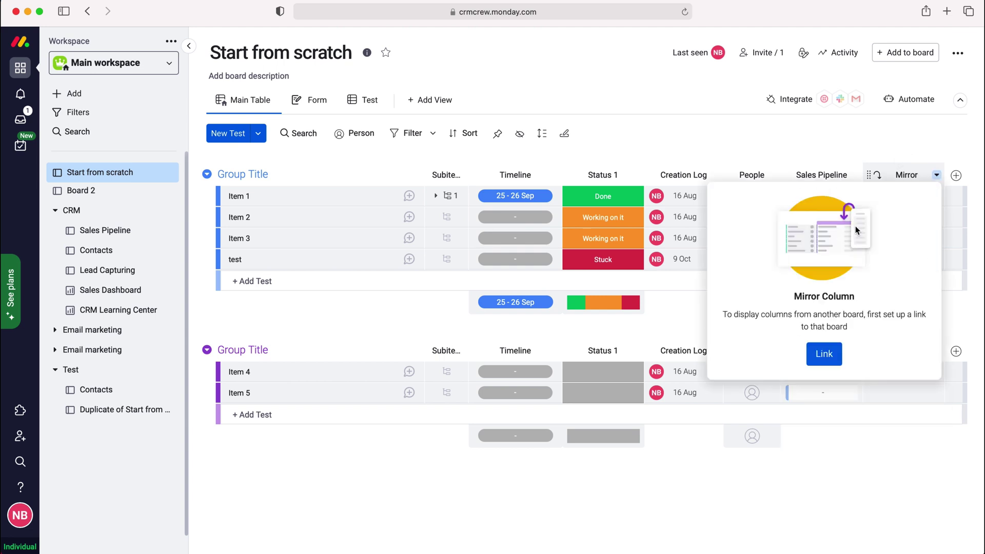
click(825, 354)
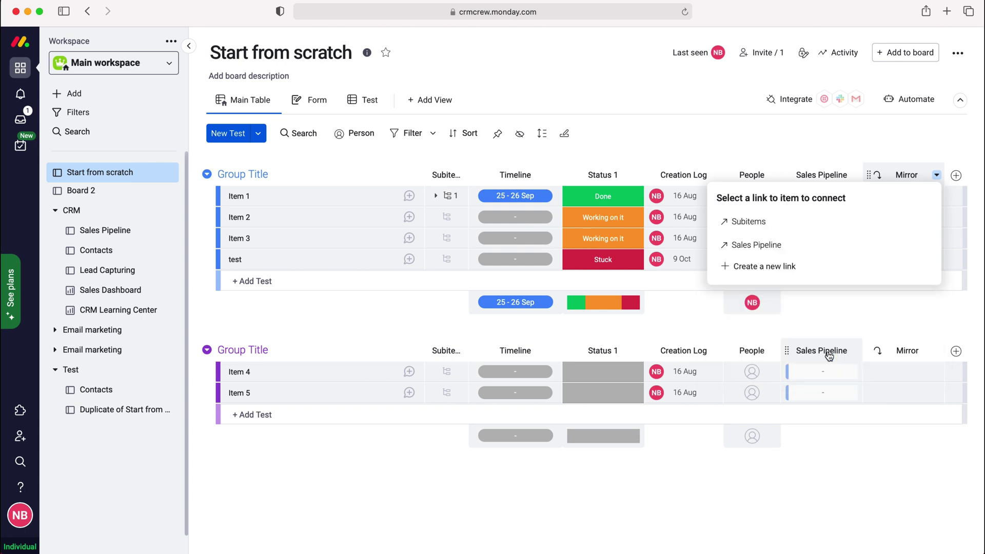
Link the Mirror column through Sales Pipeline and mirror that board's Company column.
click(818, 246)
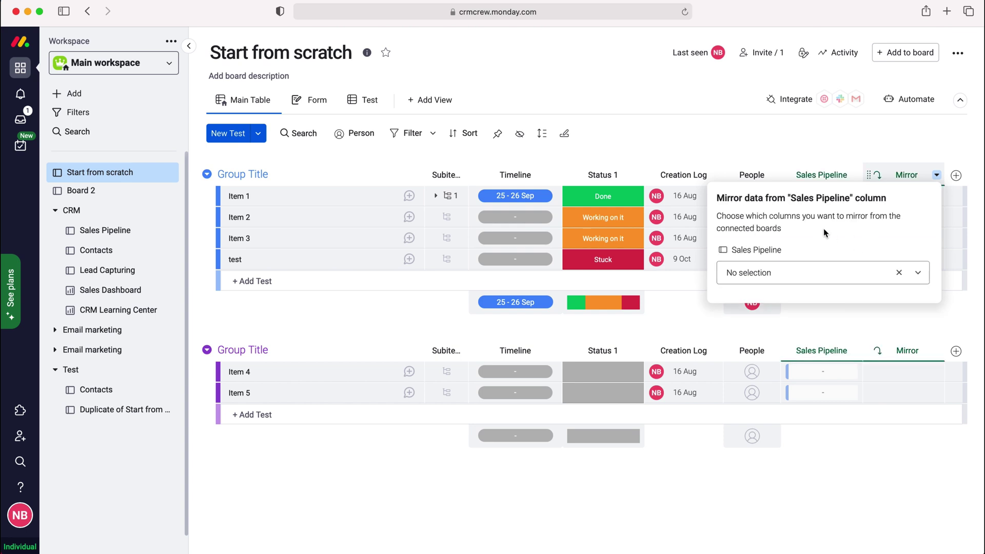
click(918, 274)
scroll(792, 359, up, 5)
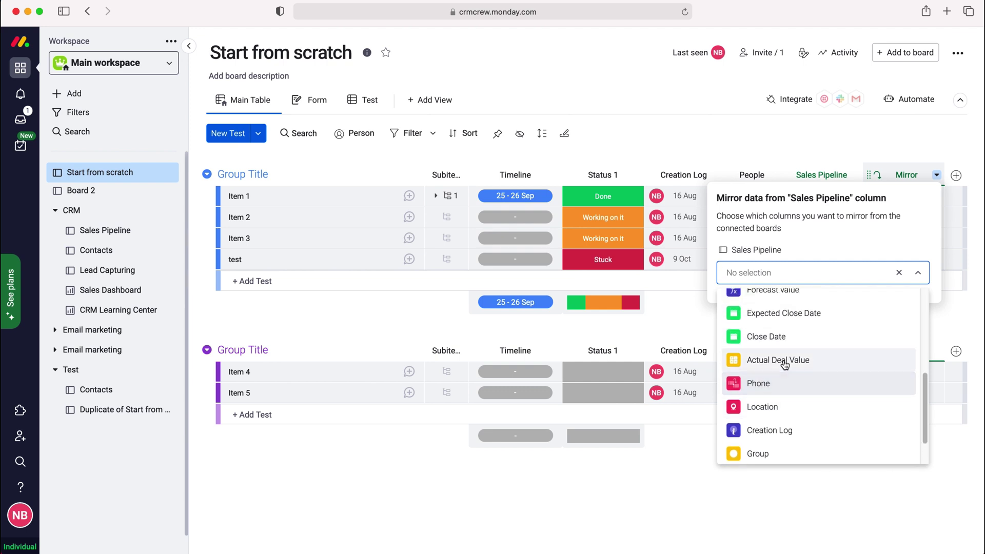
scroll(783, 366, up, 2)
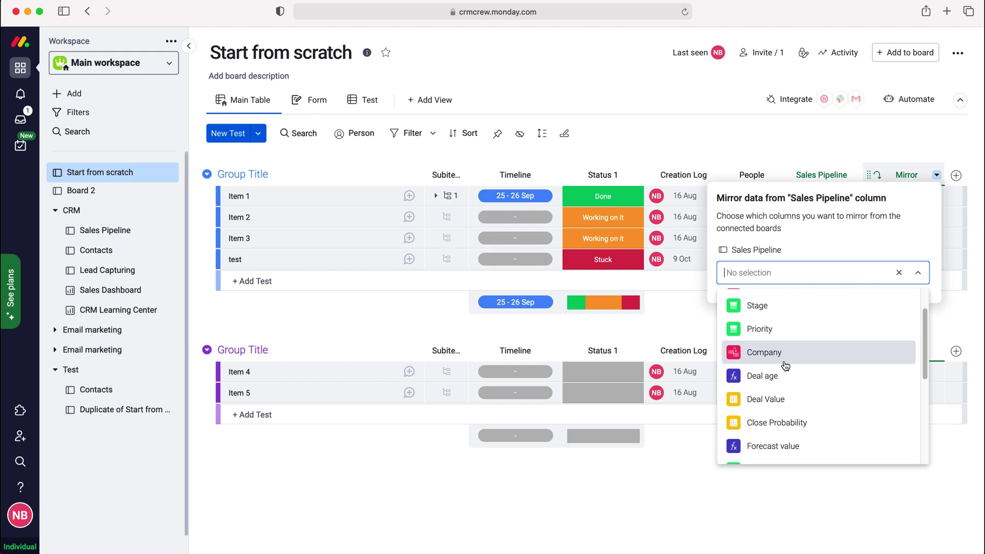
scroll(784, 366, up, 2)
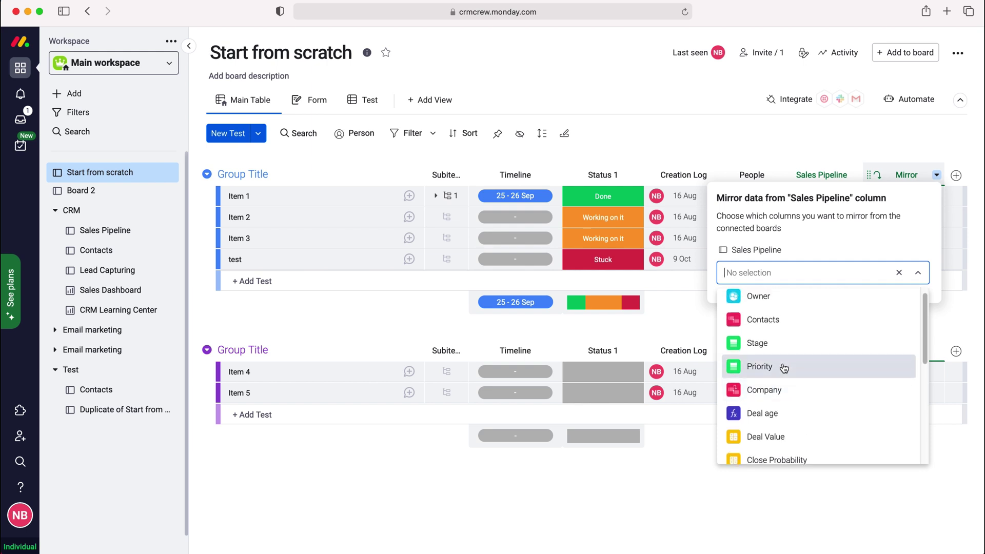
scroll(783, 368, down, 3)
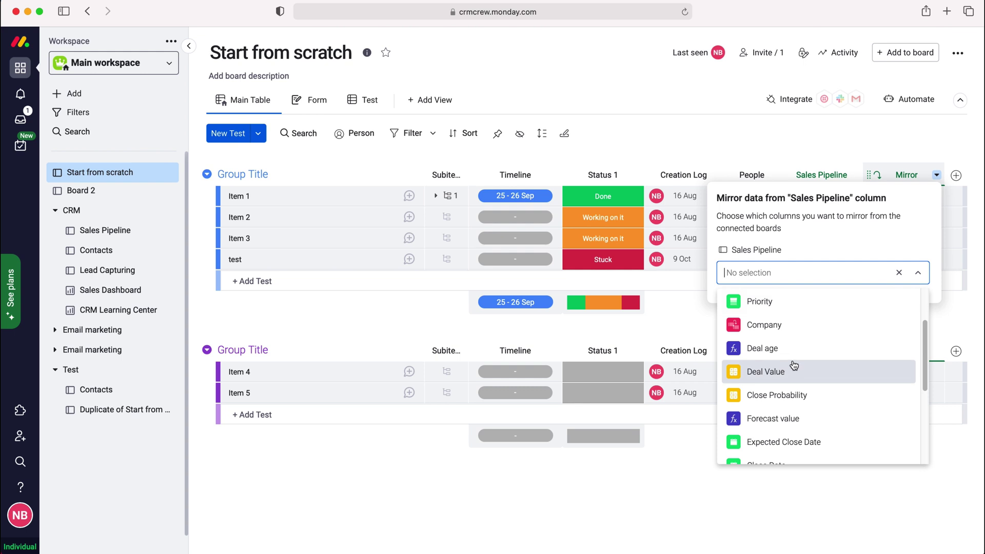
click(772, 328)
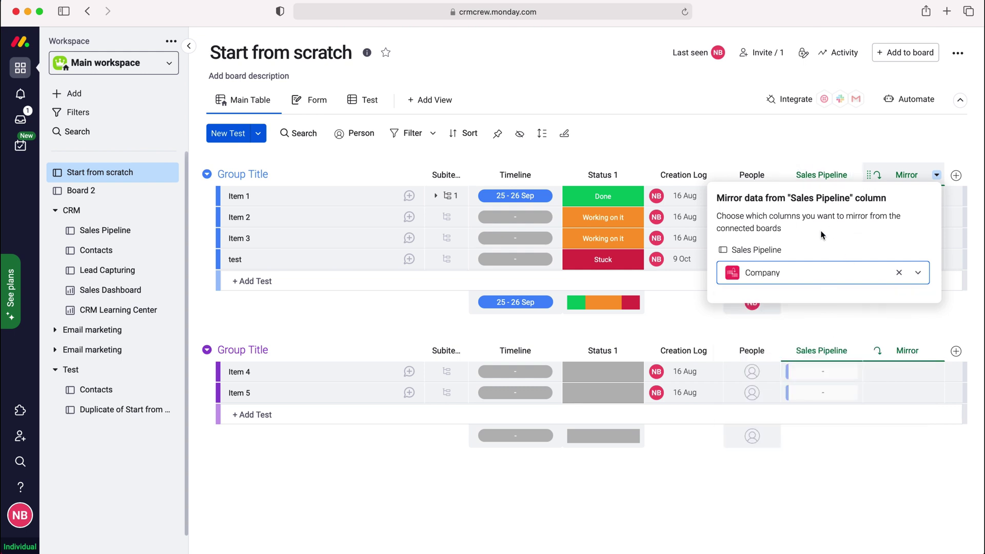
Check Item 1's linked deals, then give Test Deal 1 the company CRMCrew on Sales Pipeline.
click(841, 138)
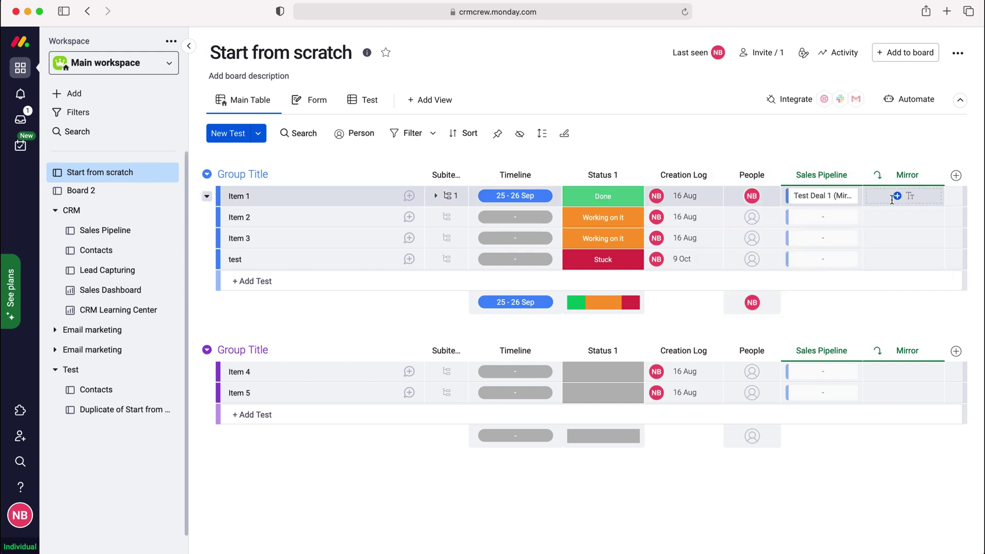
click(831, 202)
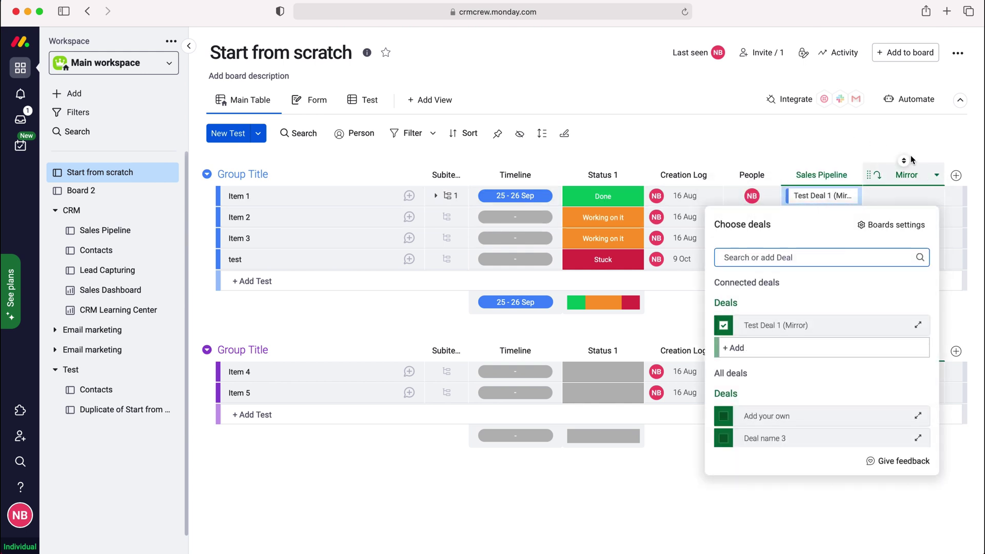
key(Escape)
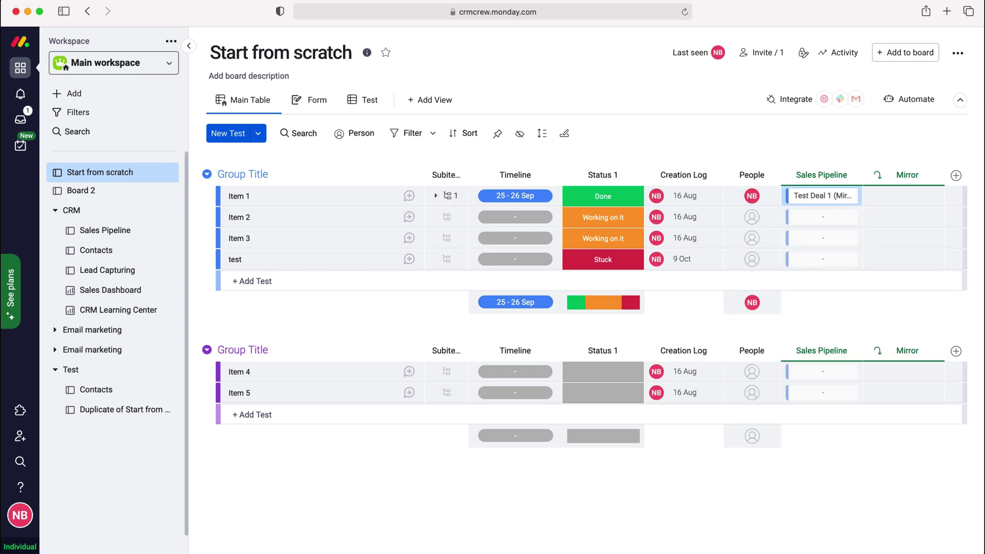
click(82, 229)
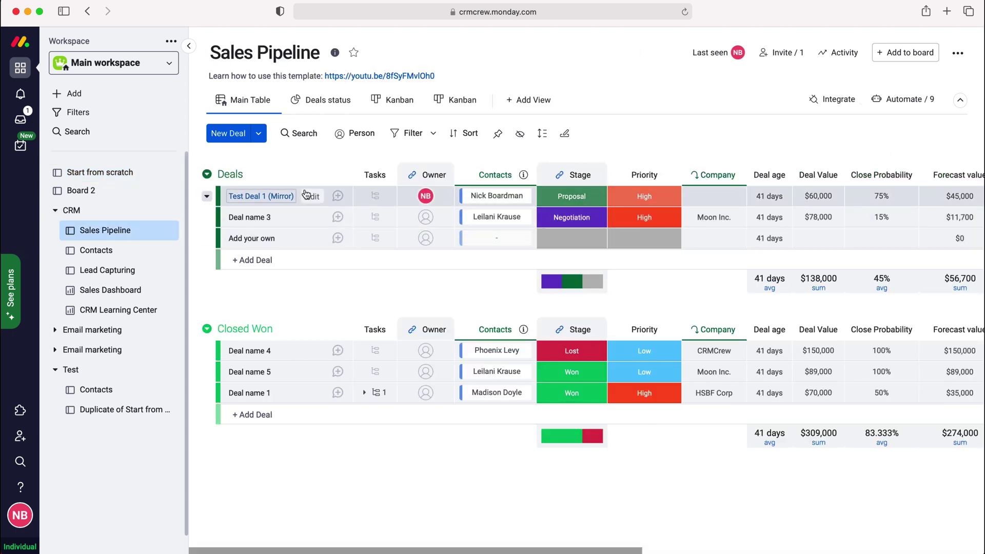
click(723, 196)
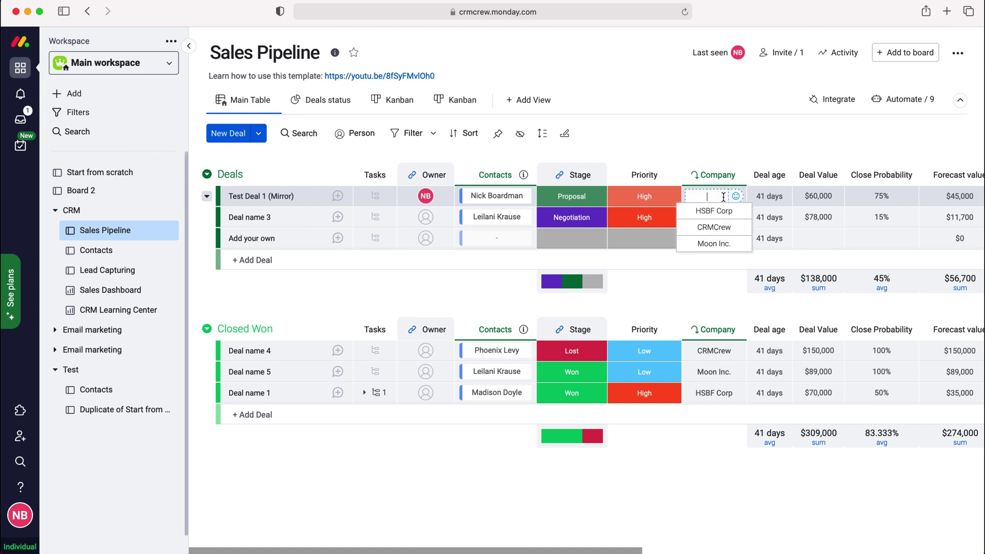
click(714, 227)
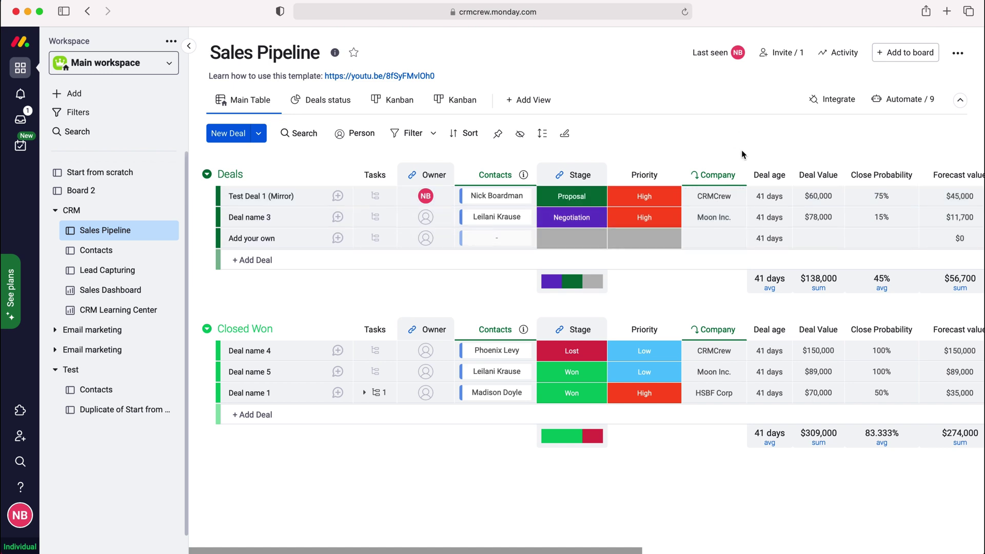
Back on Start from scratch, switch the Mirror column from Company to Contacts.
click(105, 175)
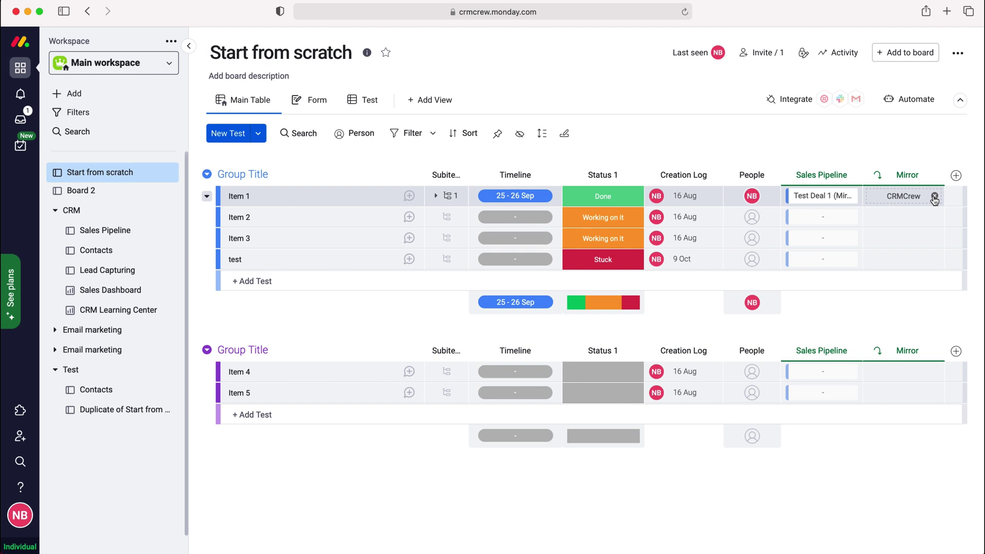
click(935, 176)
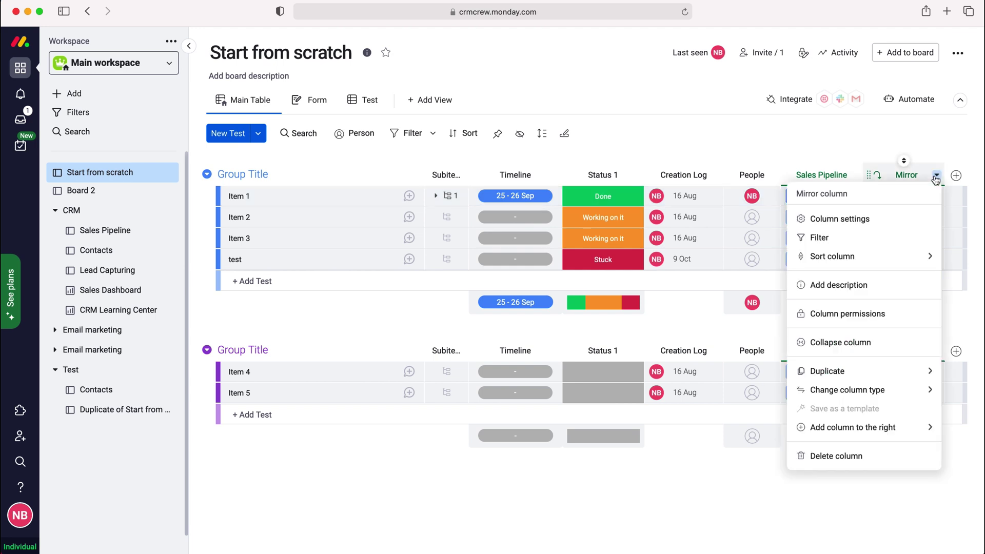
click(875, 219)
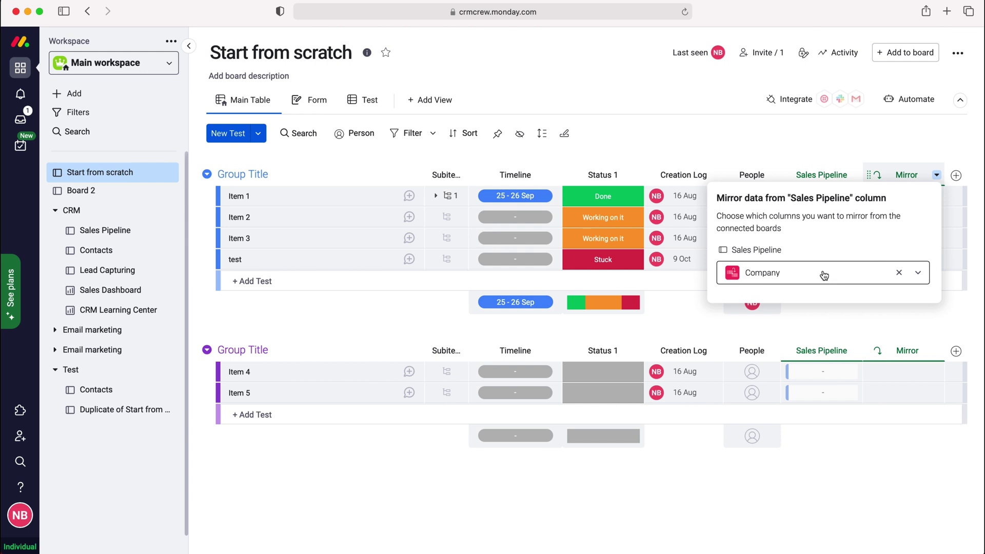
click(917, 273)
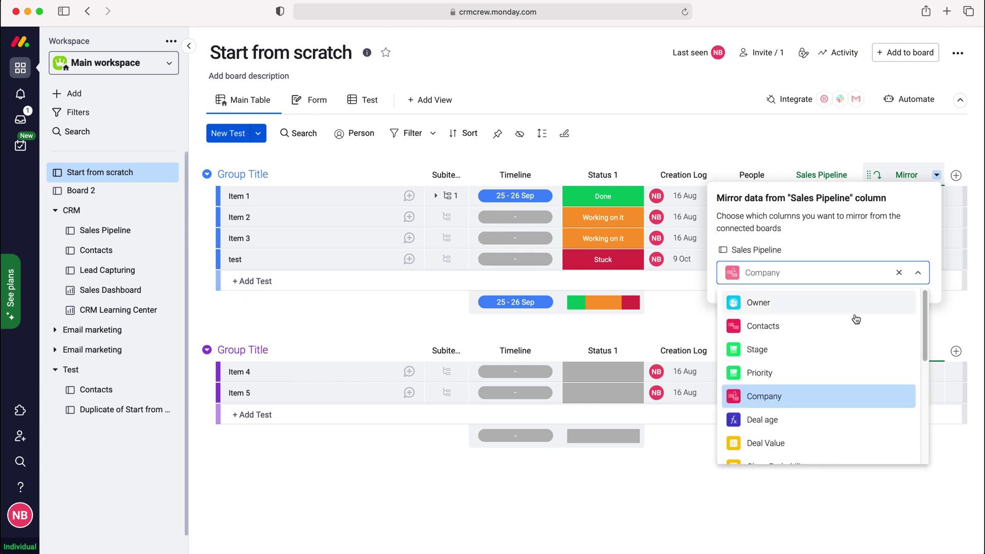
click(805, 333)
click(869, 147)
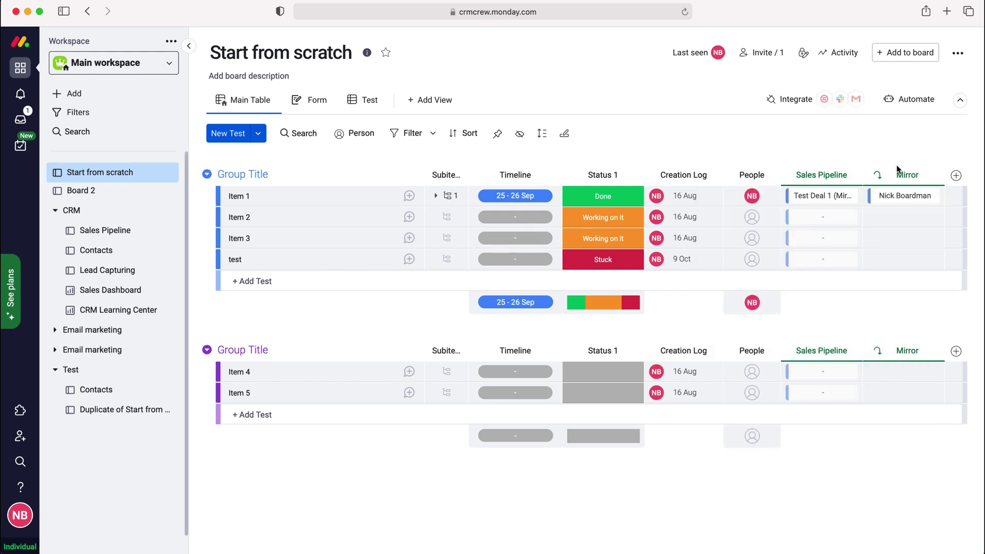